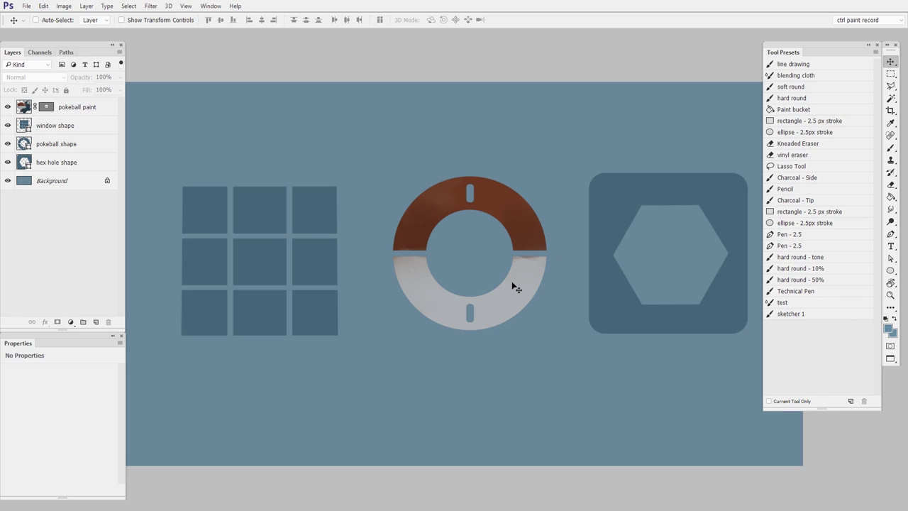
# Pull the Paths tab out of the Layers group into its own floating panel
pyautogui.moveTo(66, 52); pyautogui.dragTo(178, 49)
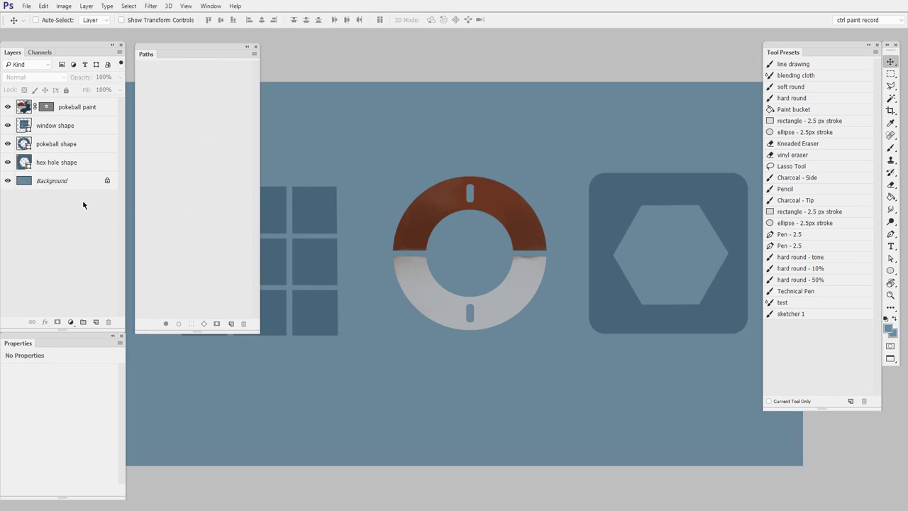
# Free-transform the window shape layer: stretch it taller and wider, then shift it up and right
pyautogui.press('z')
pyautogui.moveTo(482, 340); pyautogui.dragTo(532, 318)
pyautogui.keyDown('alt'); pyautogui.click(532, 318); pyautogui.keyUp('alt')
pyautogui.press('v')
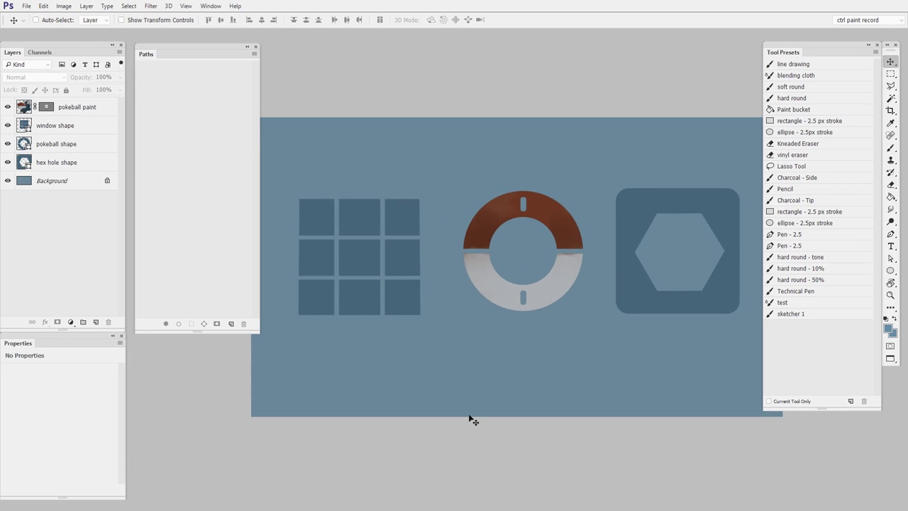
pyautogui.click(64, 126)
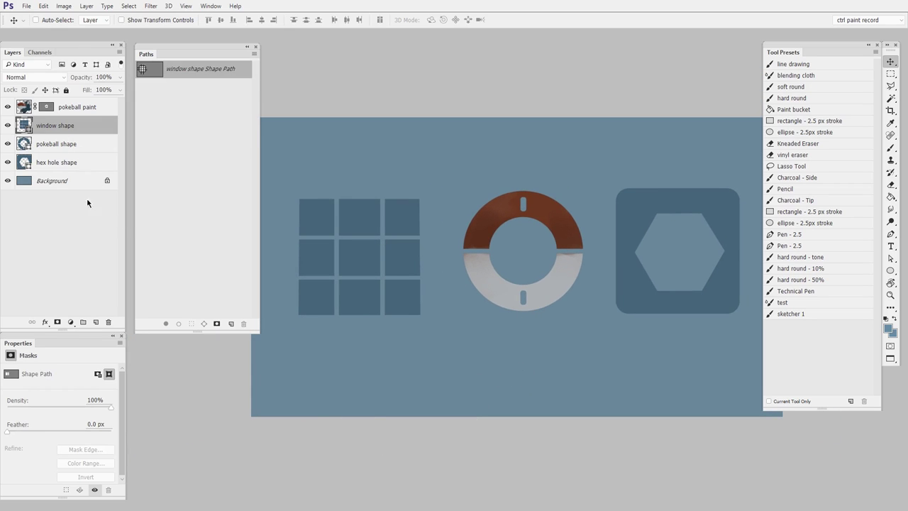
pyautogui.hotkey('ctrl', 't')
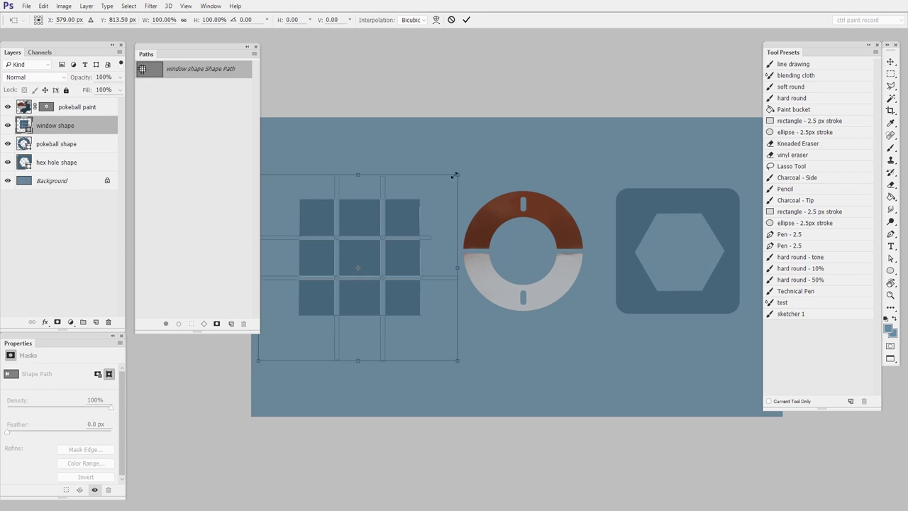
pyautogui.moveTo(454, 176); pyautogui.dragTo(469, 131)
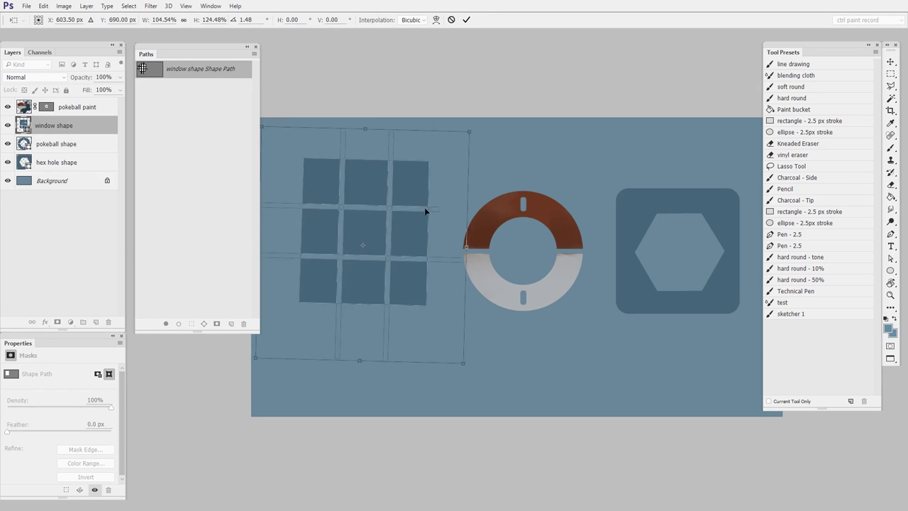
pyautogui.moveTo(426, 211); pyautogui.dragTo(445, 206)
pyautogui.press('Return')
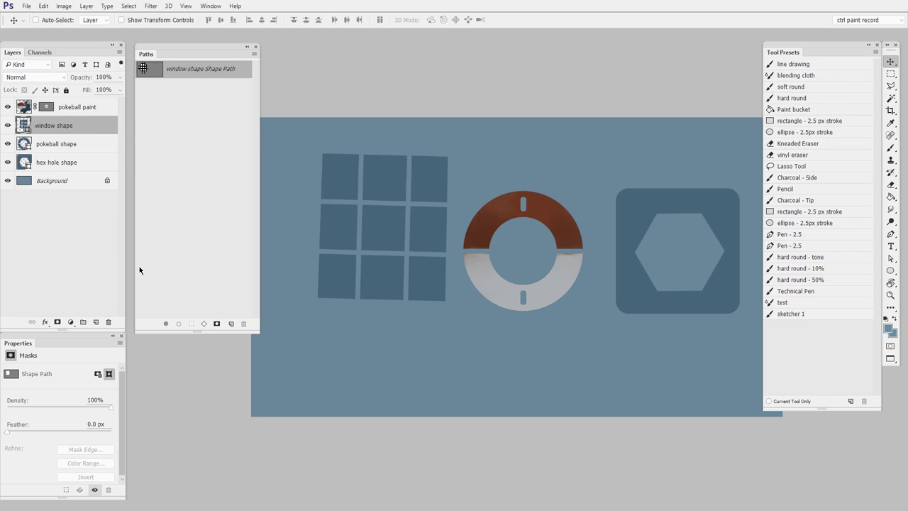
pyautogui.click(76, 181)
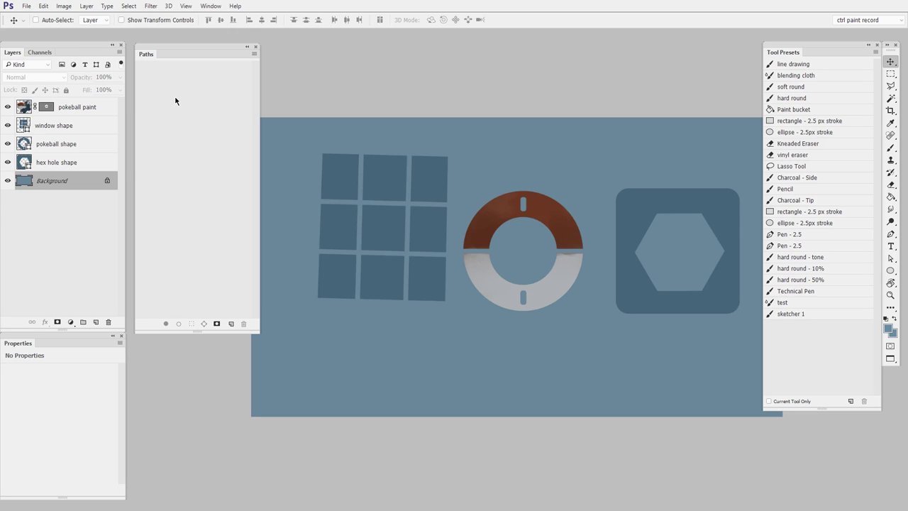
# Create a new path and draw a closed three-point triangle below the ring in Path mode
pyautogui.click(231, 324)
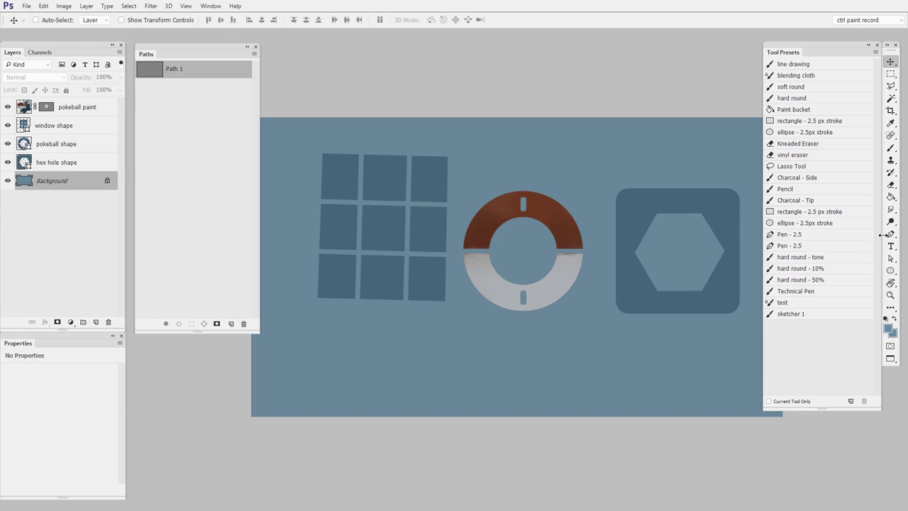
pyautogui.press('p')
pyautogui.click(51, 20)
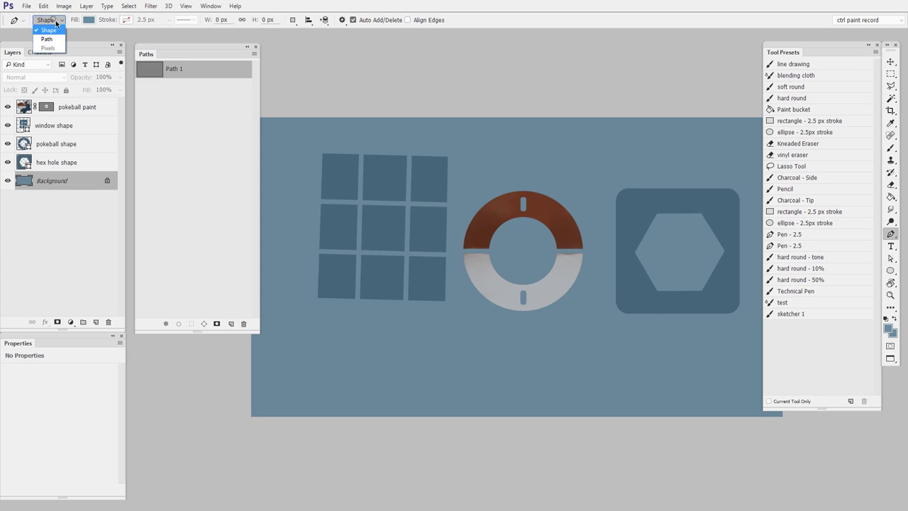
pyautogui.click(56, 37)
pyautogui.click(418, 367)
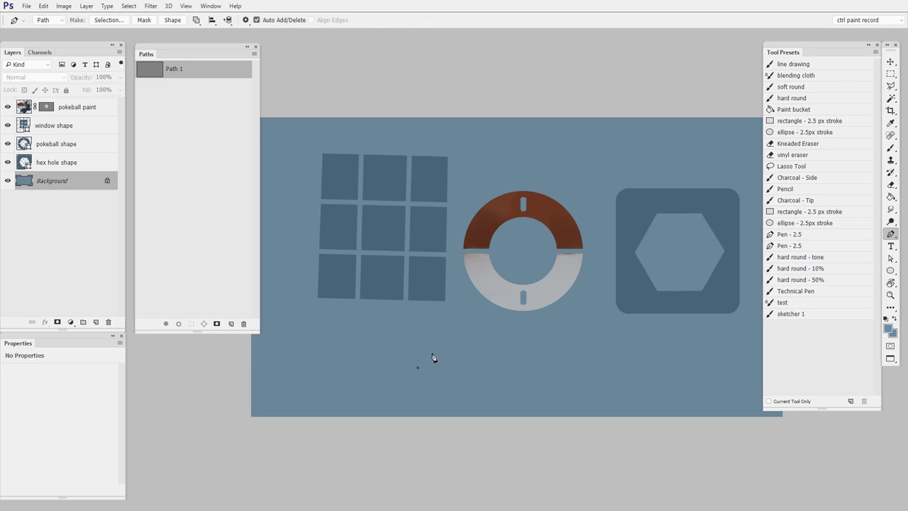
pyautogui.click(472, 321)
pyautogui.click(516, 388)
pyautogui.click(418, 368)
# Rename Path 1 to 'triangle path'
pyautogui.doubleClick(170, 68)
pyautogui.write('triangle path')
pyautogui.press('Return')
pyautogui.click(203, 128)
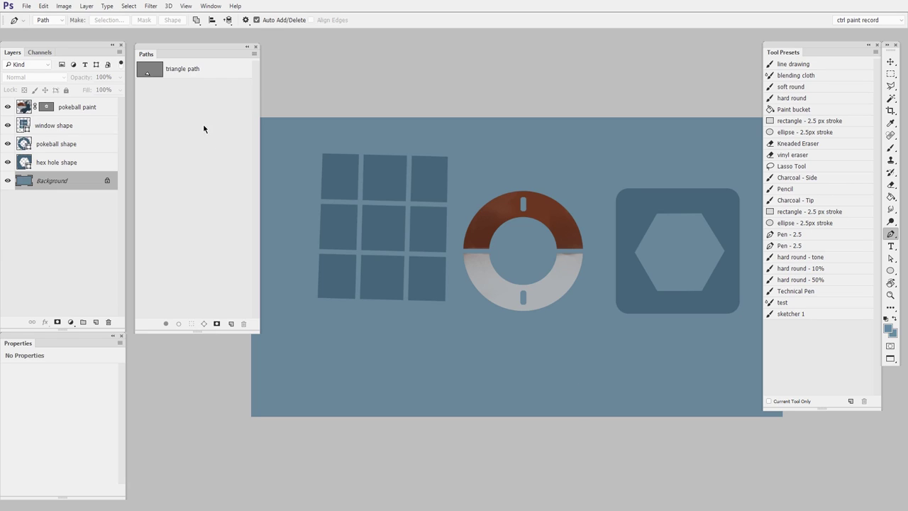
# Create a Solid Color fill layer named 'triangle shape' from the selected triangle path
pyautogui.click(197, 71)
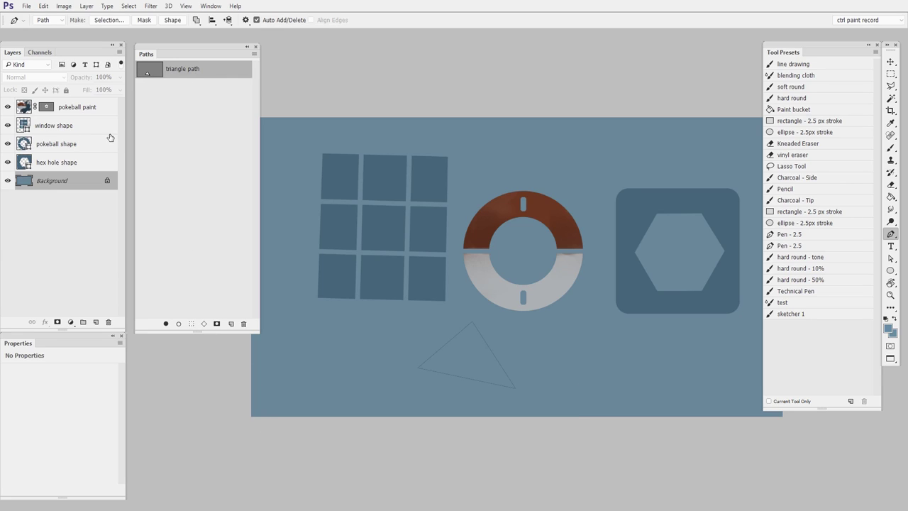
pyautogui.click(88, 5)
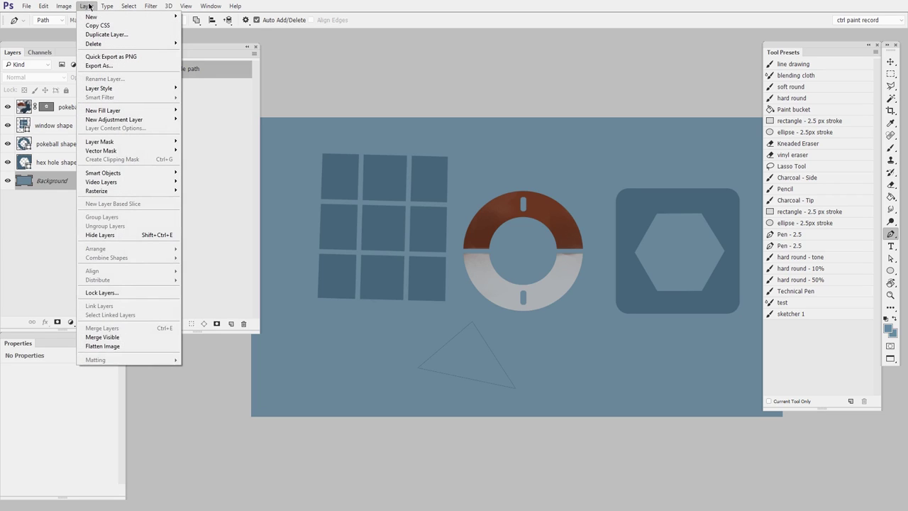
pyautogui.moveTo(167, 114)
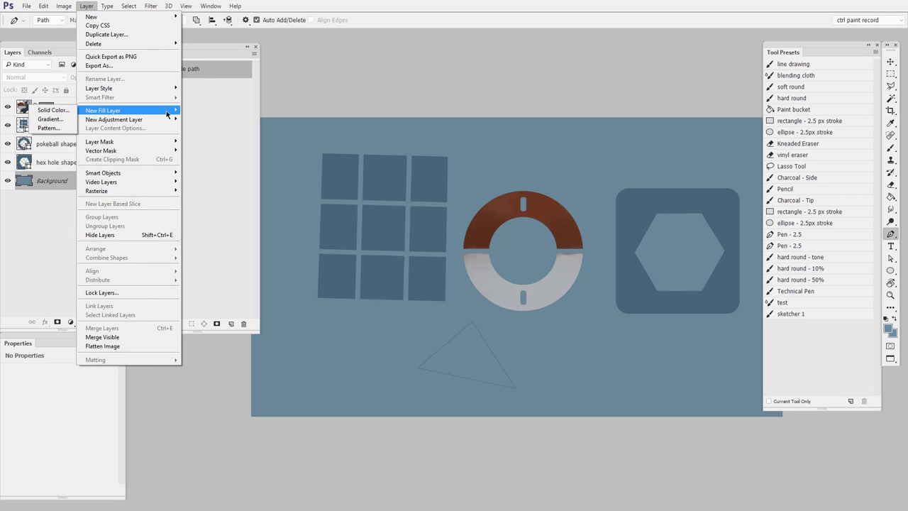
pyautogui.click(56, 111)
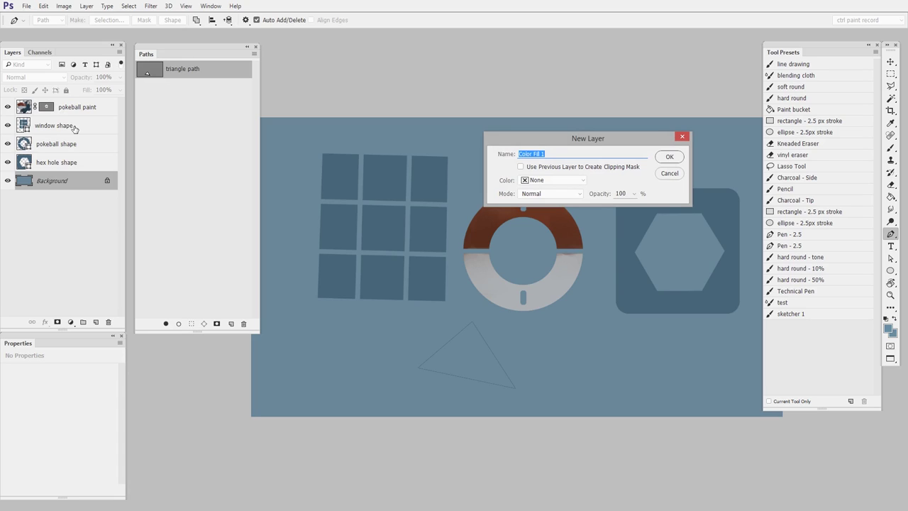
pyautogui.write('triangle shape')
pyautogui.click(669, 157)
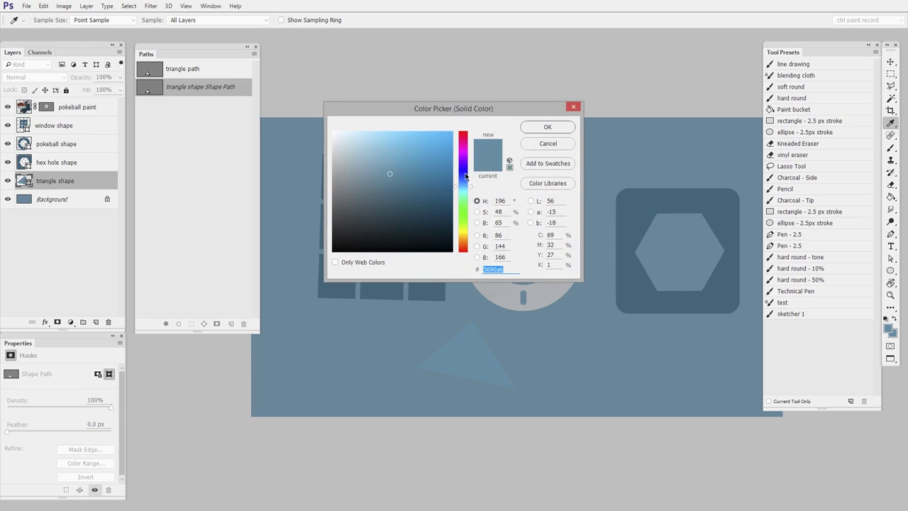
# Set the triangle's fill colour to a dark red (6b2319)
pyautogui.write('b56525')
pyautogui.moveTo(429, 164); pyautogui.dragTo(433, 158)
pyautogui.click(467, 248)
pyautogui.moveTo(466, 248); pyautogui.dragTo(466, 251)
pyautogui.click(427, 196)
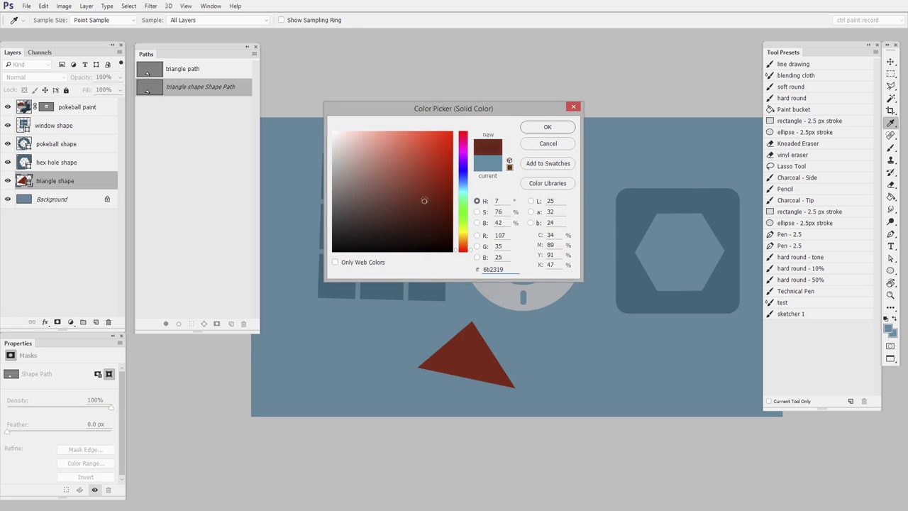
pyautogui.click(568, 127)
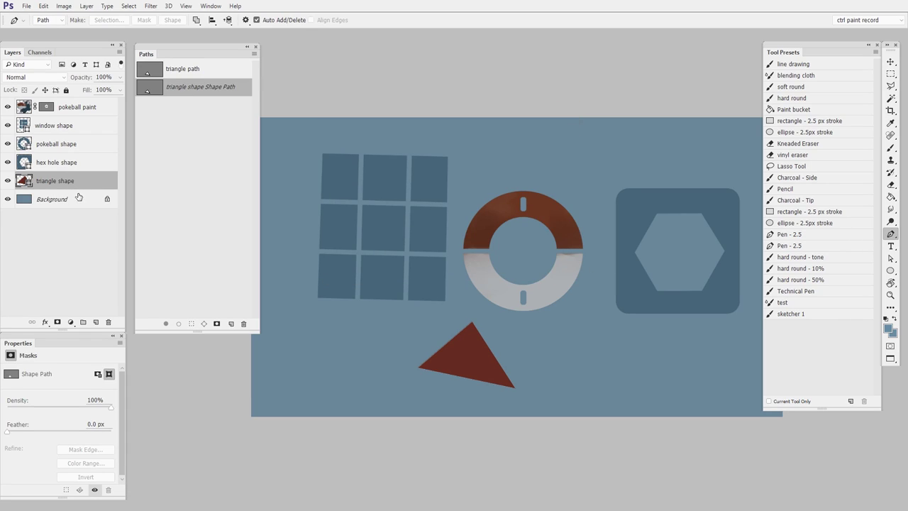
# Move the red triangle shape layer up above the ring and rotate it about 10°
pyautogui.click(209, 73)
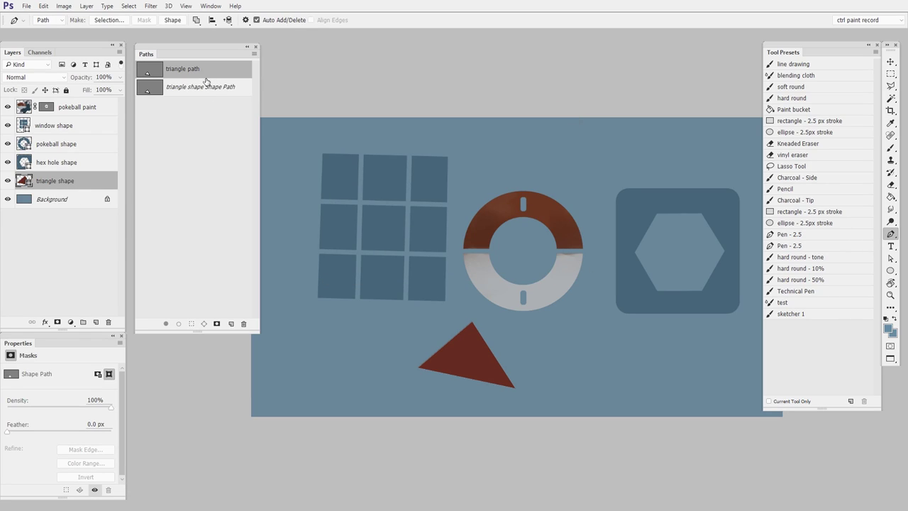
pyautogui.click(199, 113)
pyautogui.click(890, 62)
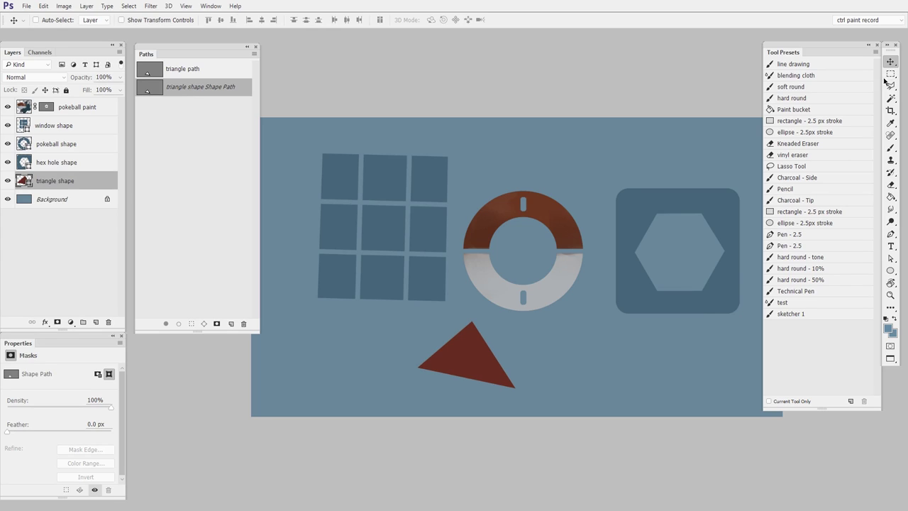
pyautogui.click(205, 119)
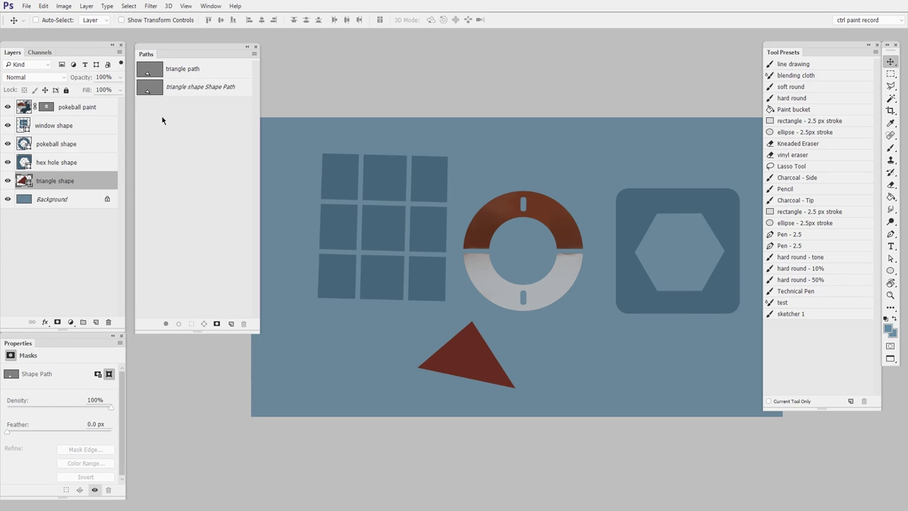
pyautogui.click(104, 262)
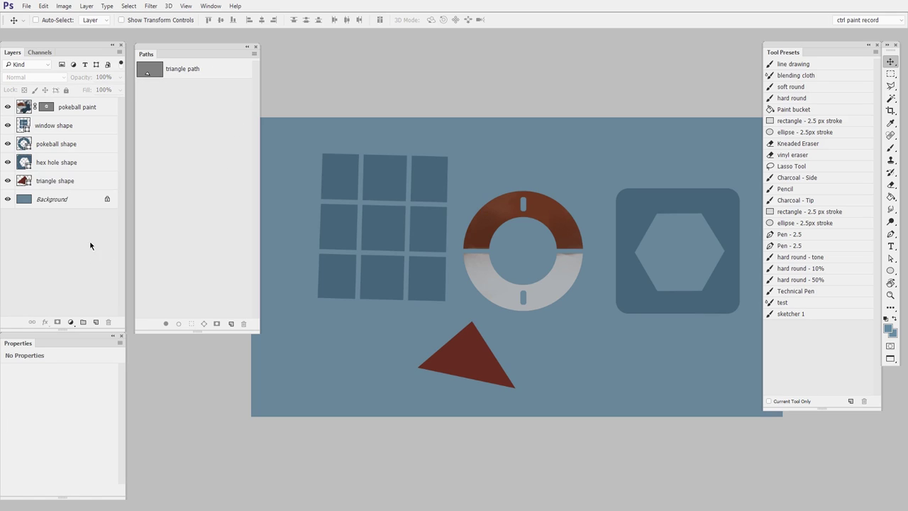
pyautogui.click(72, 182)
pyautogui.moveTo(505, 367); pyautogui.dragTo(619, 185)
pyautogui.hotkey('ctrl', 't')
pyautogui.press('Return')
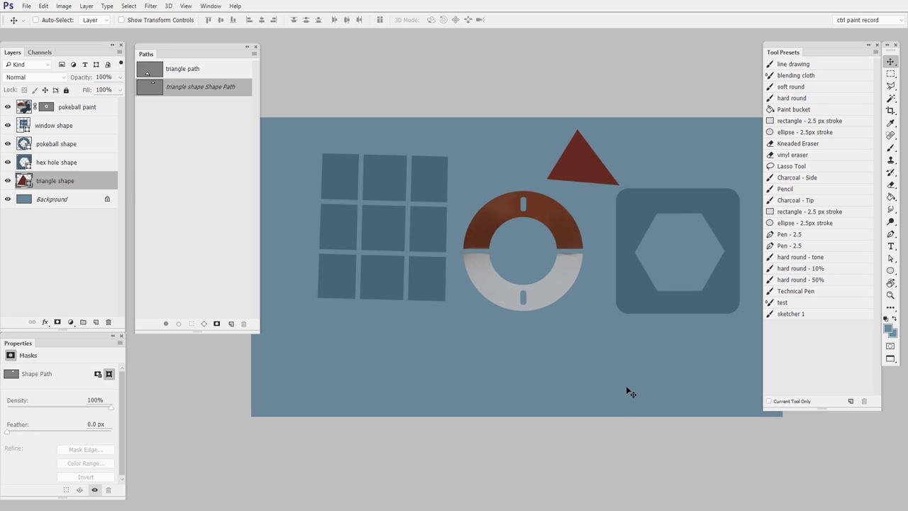
# Display the saved triangle path outline below the ring to compare positions
pyautogui.click(193, 71)
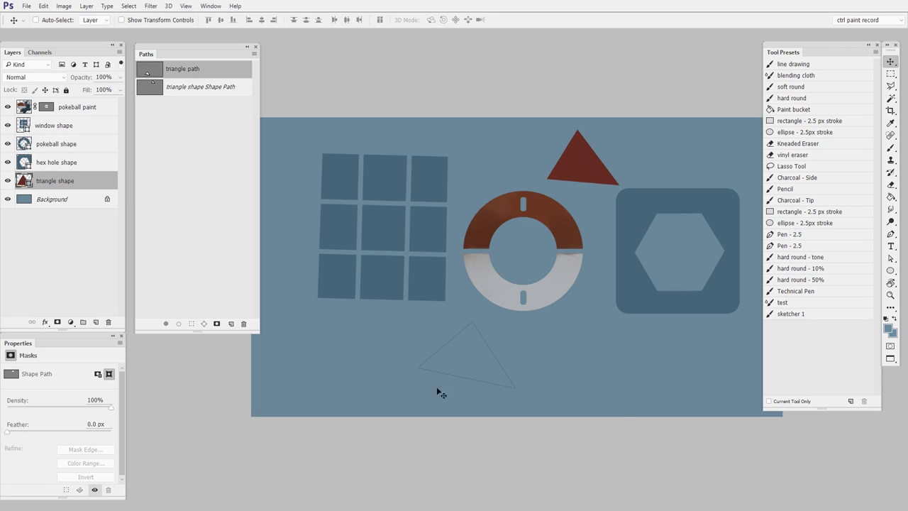
pyautogui.moveTo(441, 394); pyautogui.dragTo(570, 305)
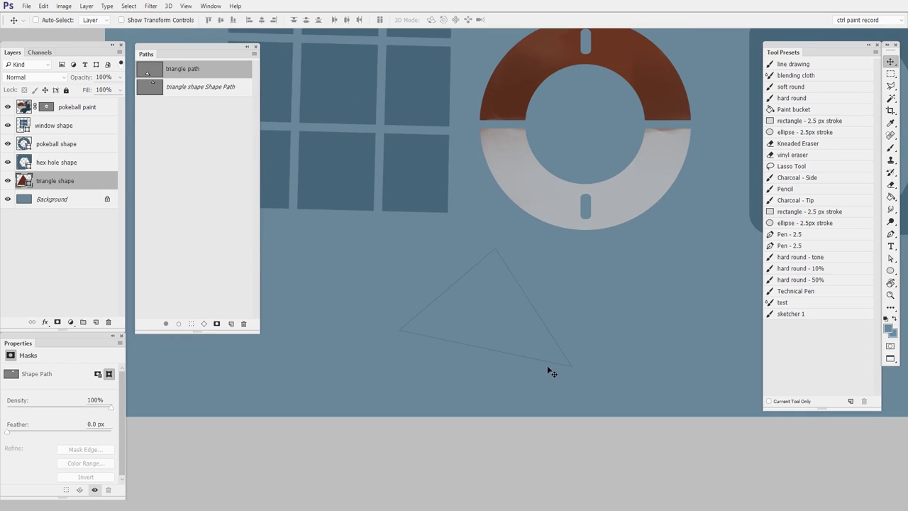
pyautogui.press('z')
pyautogui.moveTo(552, 372); pyautogui.dragTo(491, 351)
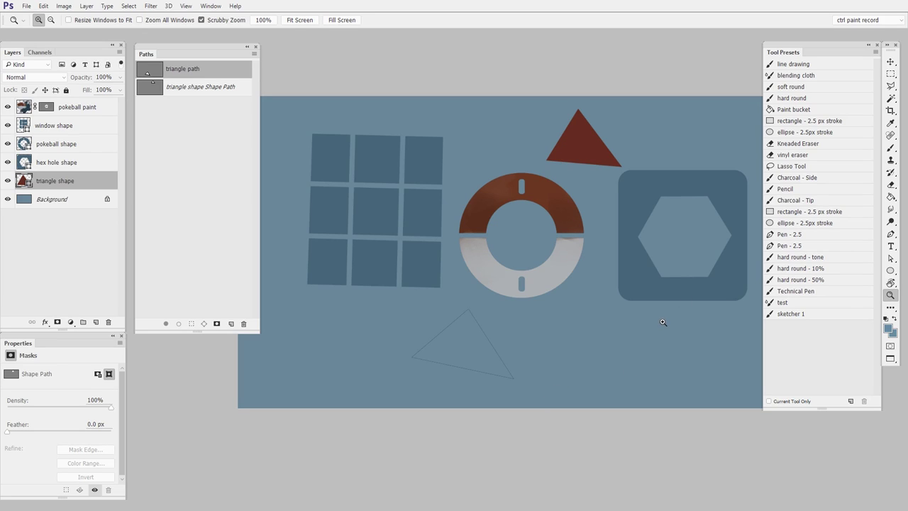
# Nudge the hex hole shape slightly down and left, then zoom in around it
pyautogui.click(891, 63)
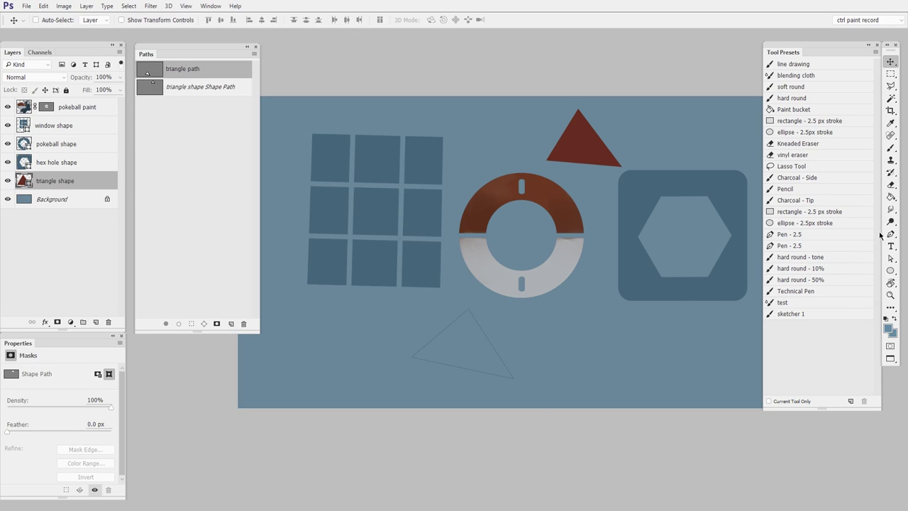
pyautogui.moveTo(734, 192); pyautogui.dragTo(731, 207)
pyautogui.press('z')
pyautogui.click(714, 249)
pyautogui.press('v')
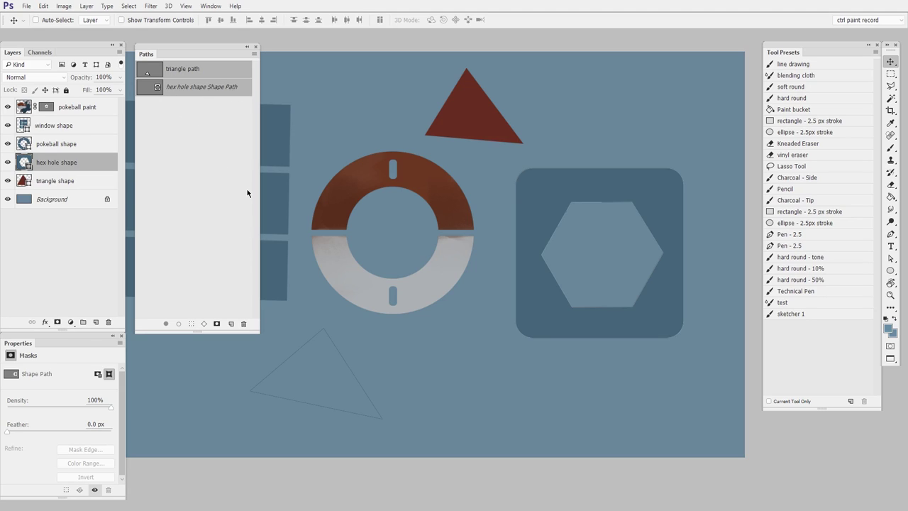
pyautogui.click(97, 263)
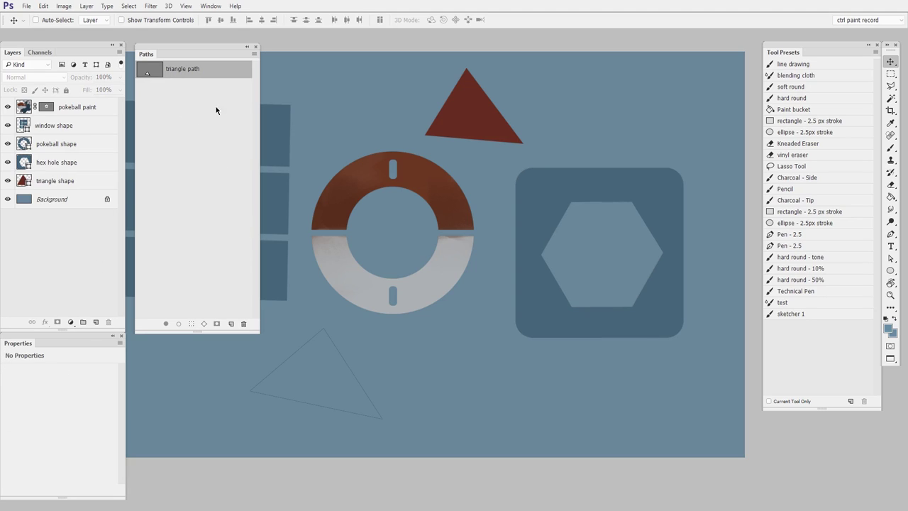
# Save the hex hole shape's Shape Path as a new path named 'Hex hole Path'
pyautogui.click(85, 162)
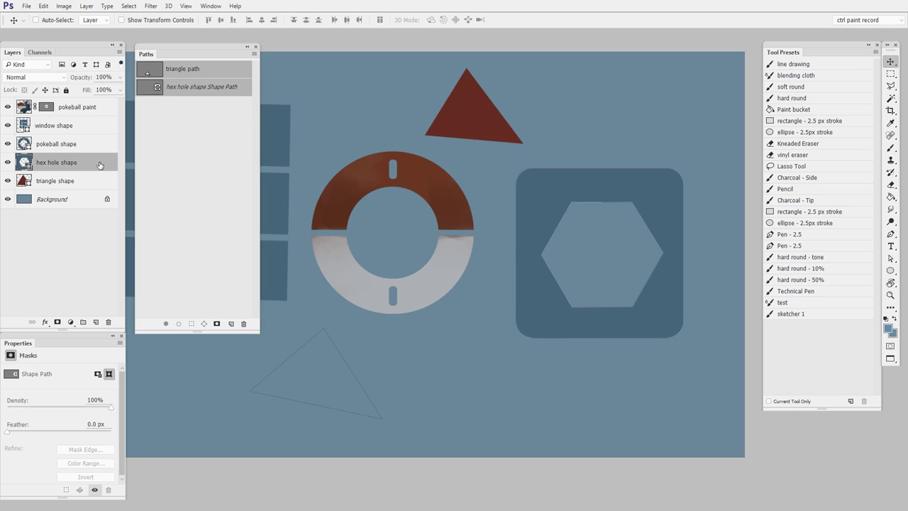
pyautogui.moveTo(207, 90); pyautogui.dragTo(206, 87)
pyautogui.doubleClick(206, 87)
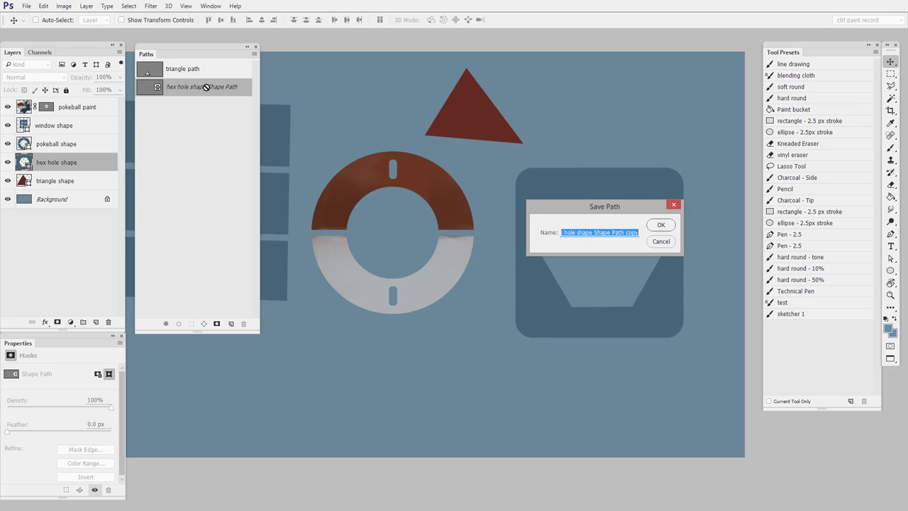
pyautogui.moveTo(614, 210); pyautogui.dragTo(328, 88)
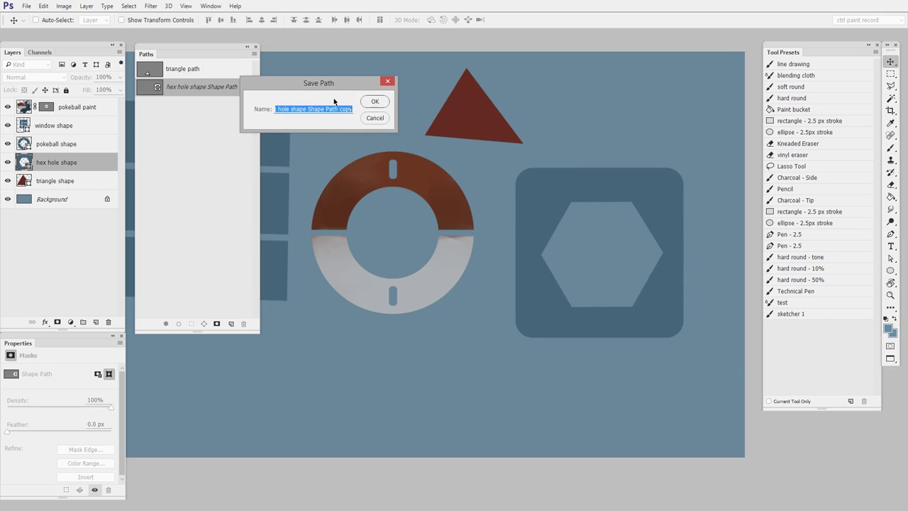
pyautogui.write('Hex hole Path')
pyautogui.press('Return')
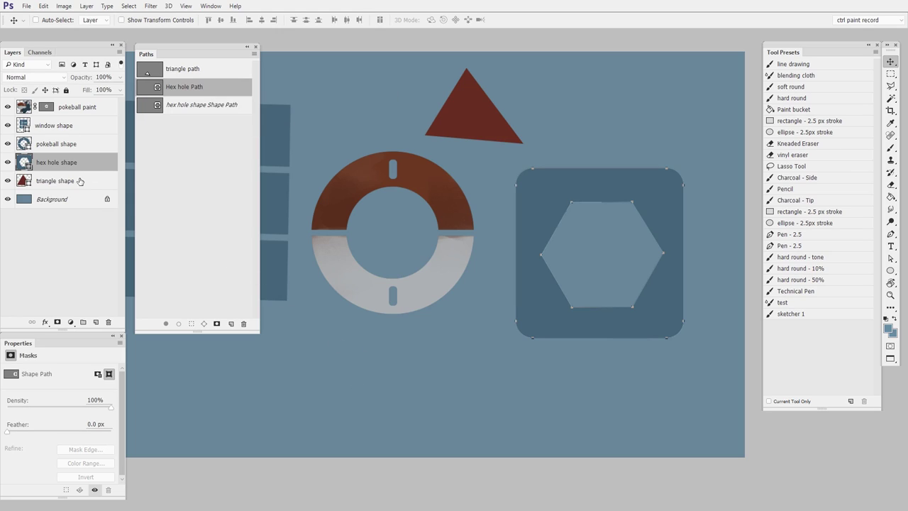
pyautogui.click(207, 127)
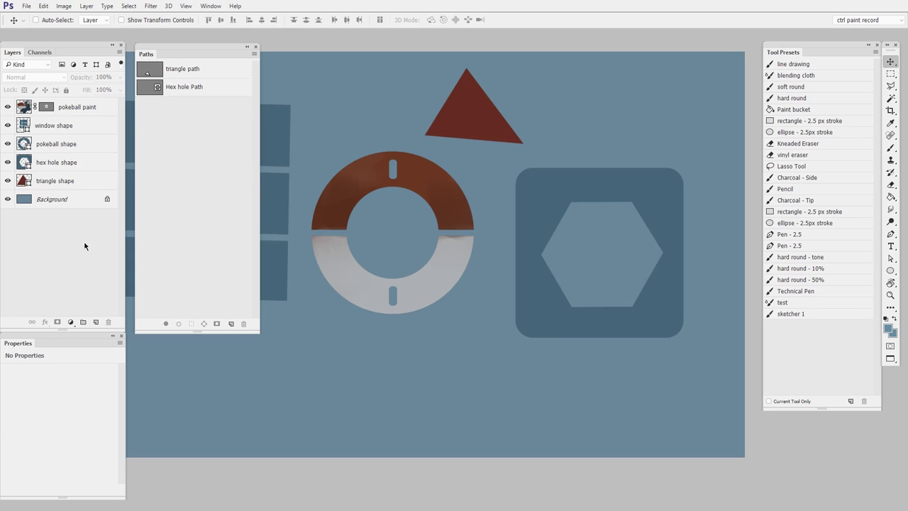
# Move the hex hole shape layer down and left, then show the saved Hex hole Path outline
pyautogui.click(79, 164)
pyautogui.moveTo(680, 215); pyautogui.dragTo(663, 307)
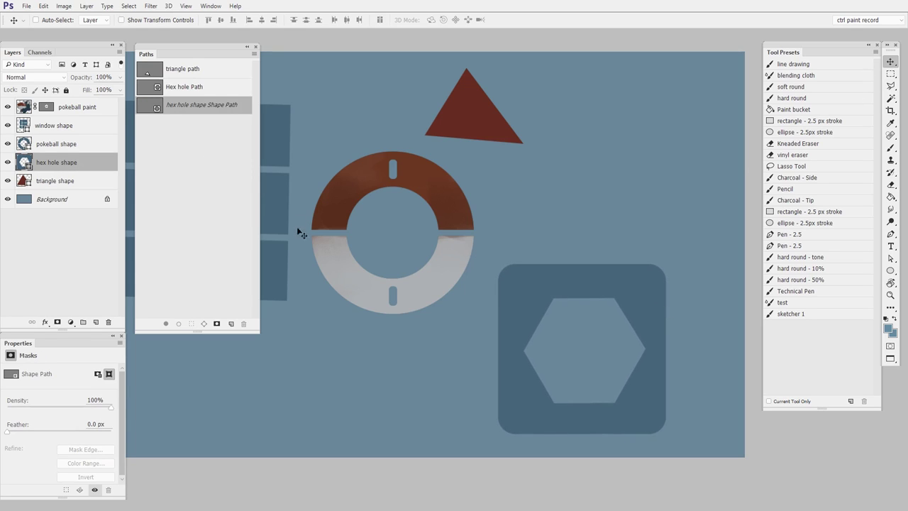
pyautogui.click(208, 88)
pyautogui.scroll(1, 668, 293)
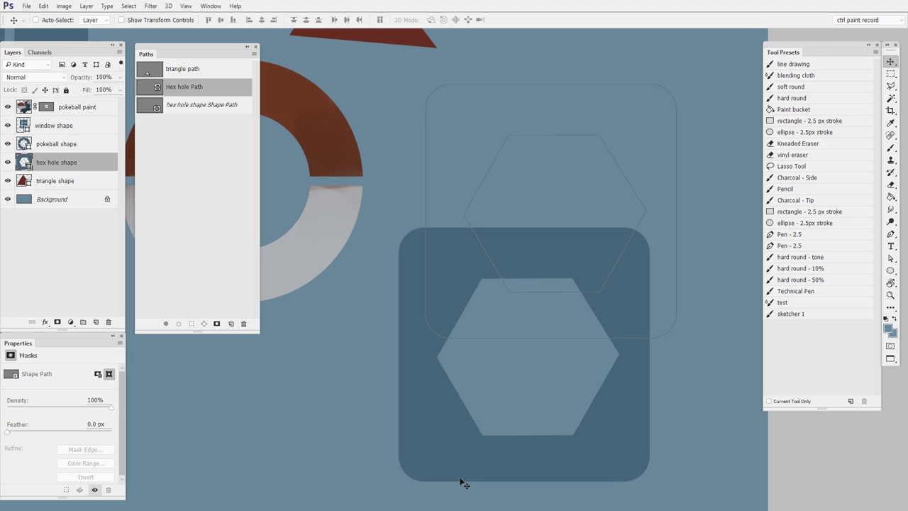
# Center the view on the pokeball ring and select the pokeball paint layer
pyautogui.moveTo(317, 284); pyautogui.dragTo(554, 291)
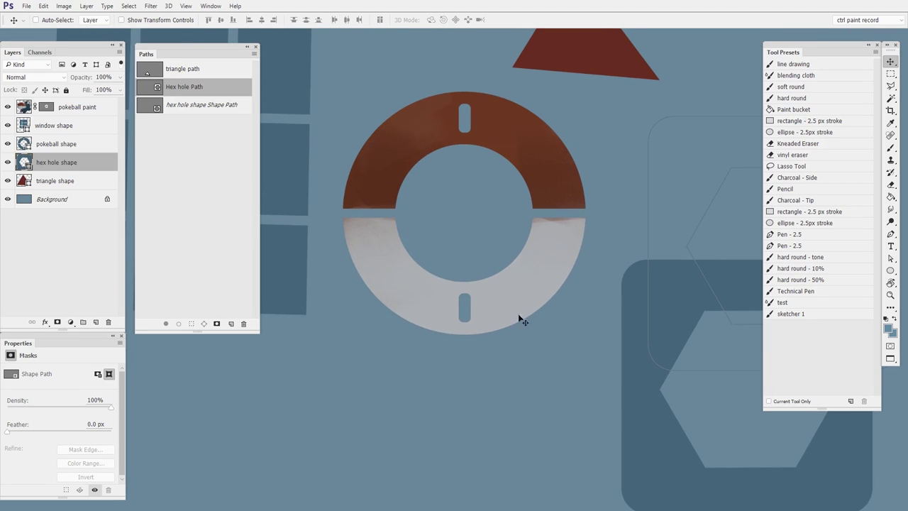
pyautogui.press('z')
pyautogui.moveTo(539, 237); pyautogui.dragTo(566, 235)
pyautogui.press('v')
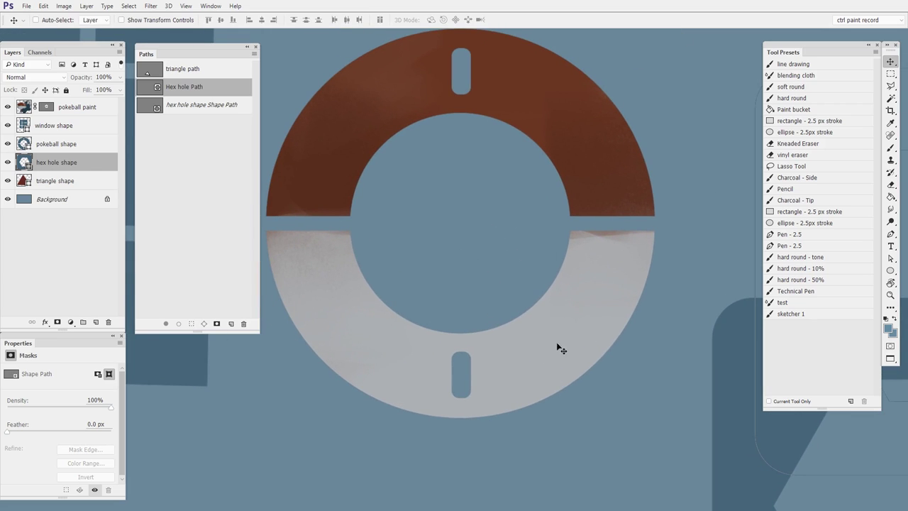
pyautogui.press('z')
pyautogui.moveTo(574, 353); pyautogui.dragTo(490, 344)
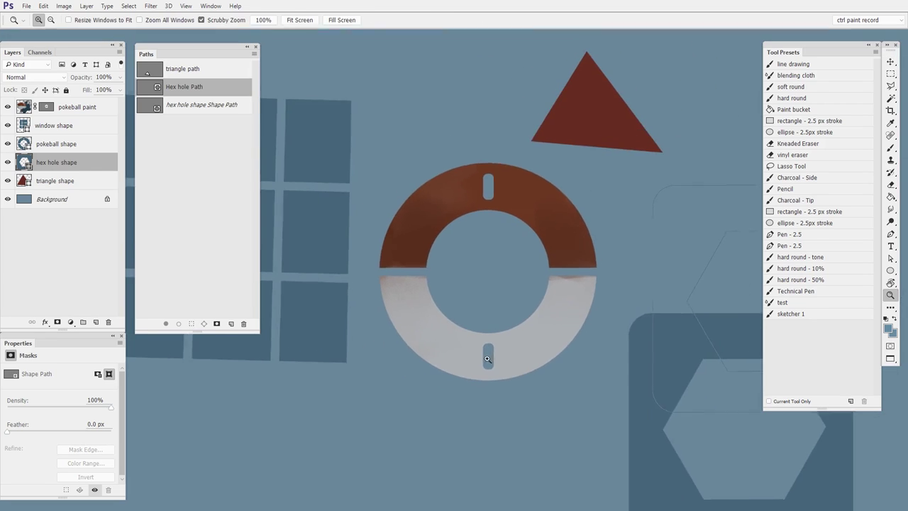
pyautogui.press('v')
pyautogui.click(21, 108)
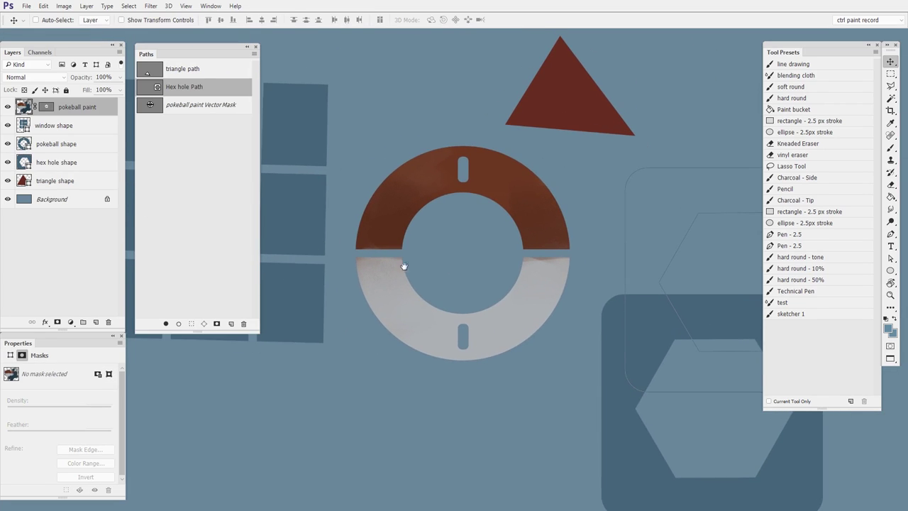
pyautogui.moveTo(403, 265); pyautogui.dragTo(473, 283)
# Sample the ring's brown with the Eyedropper and brush it over the ring's seam and white half
pyautogui.press('i')
pyautogui.moveTo(513, 108); pyautogui.dragTo(723, 87)
pyautogui.click(456, 233)
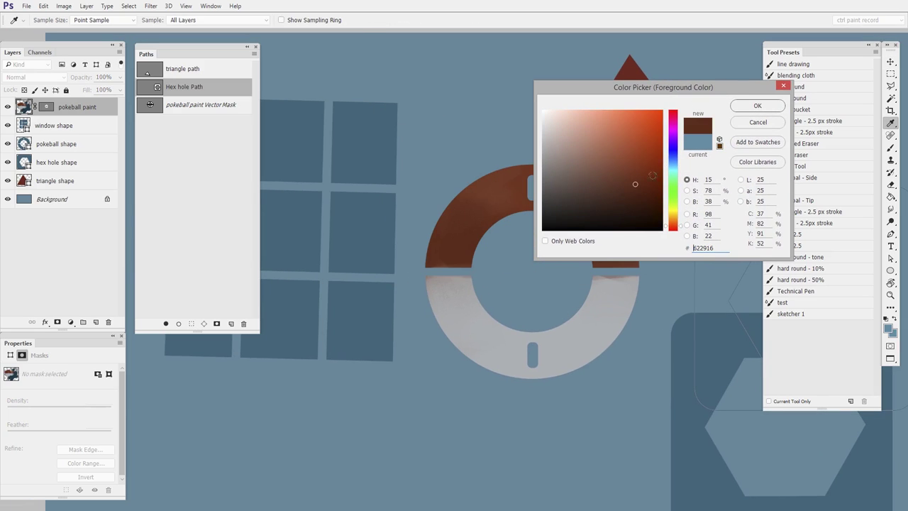
pyautogui.click(758, 107)
pyautogui.press('b')
pyautogui.moveTo(447, 274)
pyautogui.mouseDown()
pyautogui.moveTo(442, 244)
pyautogui.moveTo(459, 222)
pyautogui.moveTo(481, 231)
pyautogui.moveTo(489, 205)
pyautogui.moveTo(462, 204)
pyautogui.moveTo(455, 242)
pyautogui.moveTo(484, 338)
pyautogui.moveTo(445, 302)
pyautogui.moveTo(489, 266)
pyautogui.mouseUp()
pyautogui.keyDown('alt'); pyautogui.click(446, 308); pyautogui.keyUp('alt')
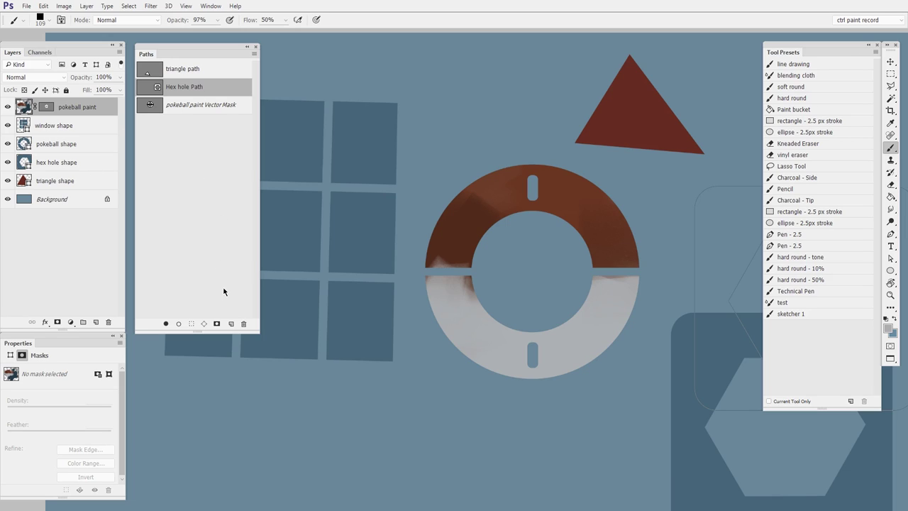
# Save the window shape layer's Shape Path as a new path named 'Window path'
pyautogui.moveTo(592, 324)
pyautogui.mouseDown()
pyautogui.moveTo(528, 319)
pyautogui.moveTo(516, 429)
pyautogui.mouseUp()
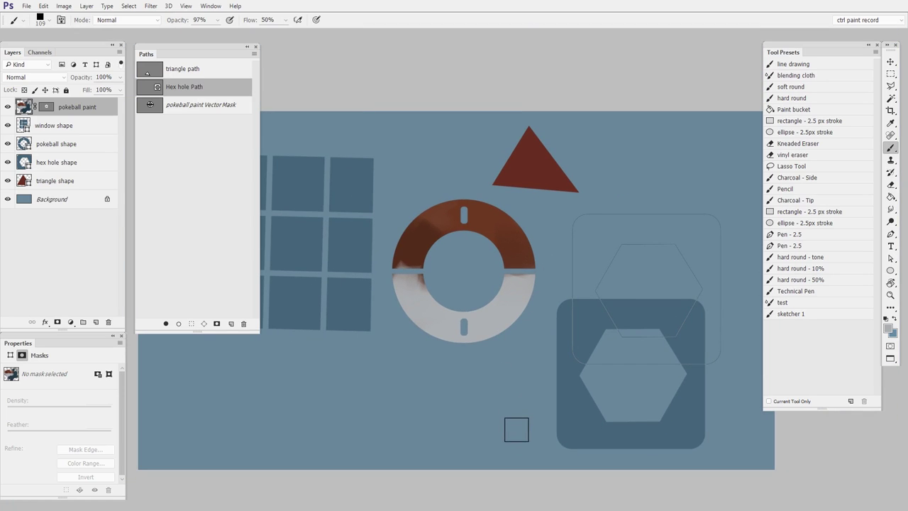
pyautogui.moveTo(527, 391); pyautogui.dragTo(639, 363)
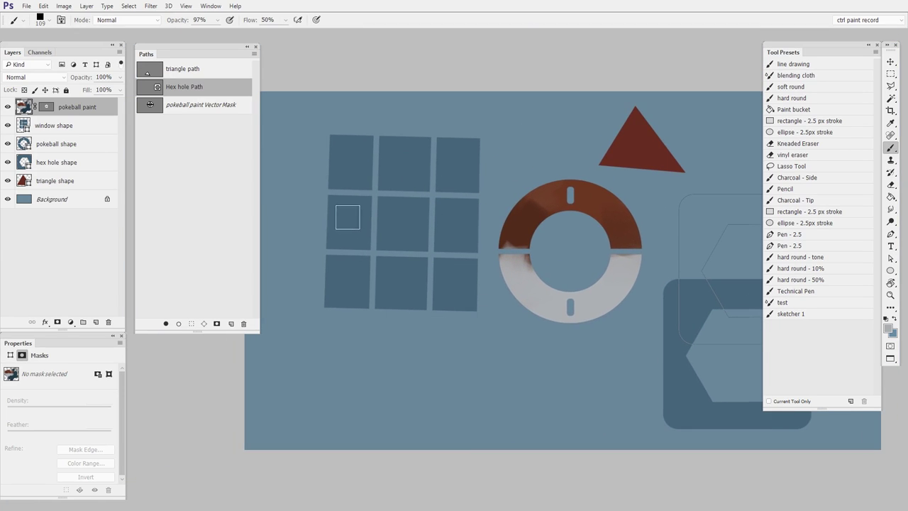
pyautogui.moveTo(348, 217); pyautogui.dragTo(432, 260)
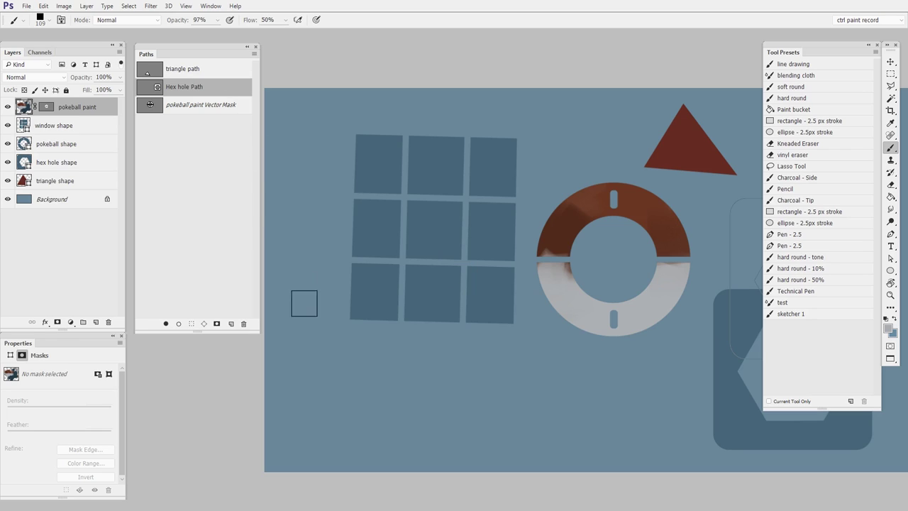
pyautogui.click(65, 126)
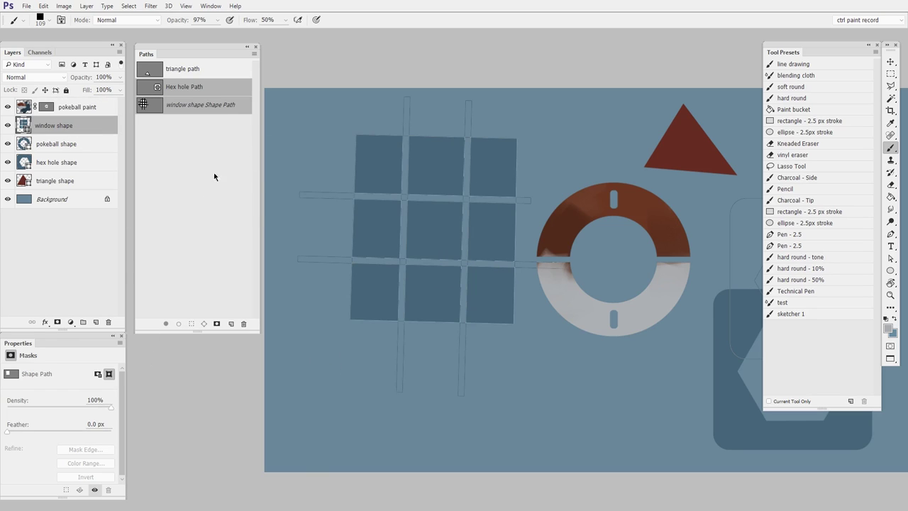
pyautogui.doubleClick(208, 104)
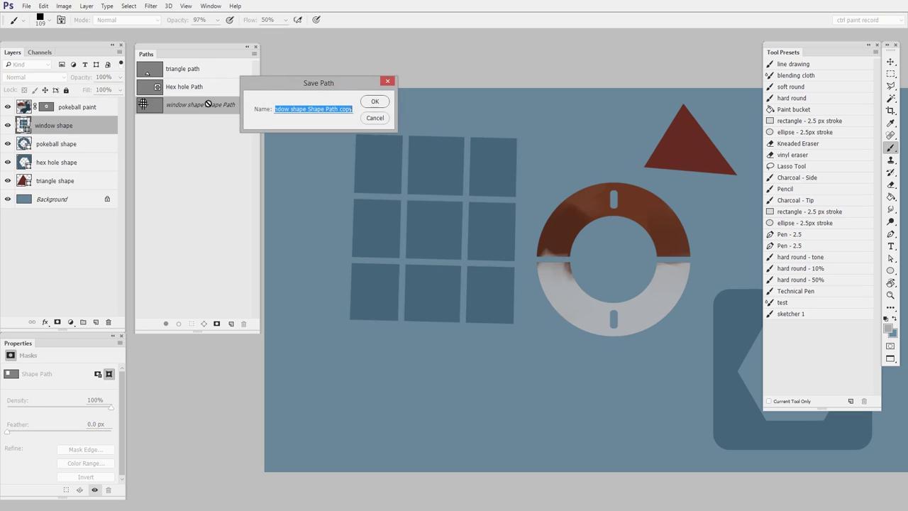
pyautogui.write('Window p')
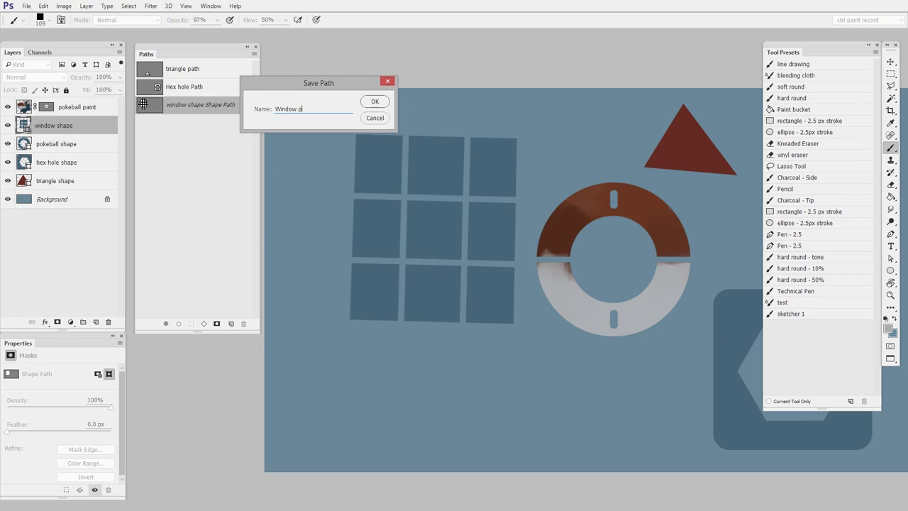
pyautogui.write('ath')
pyautogui.press('Return')
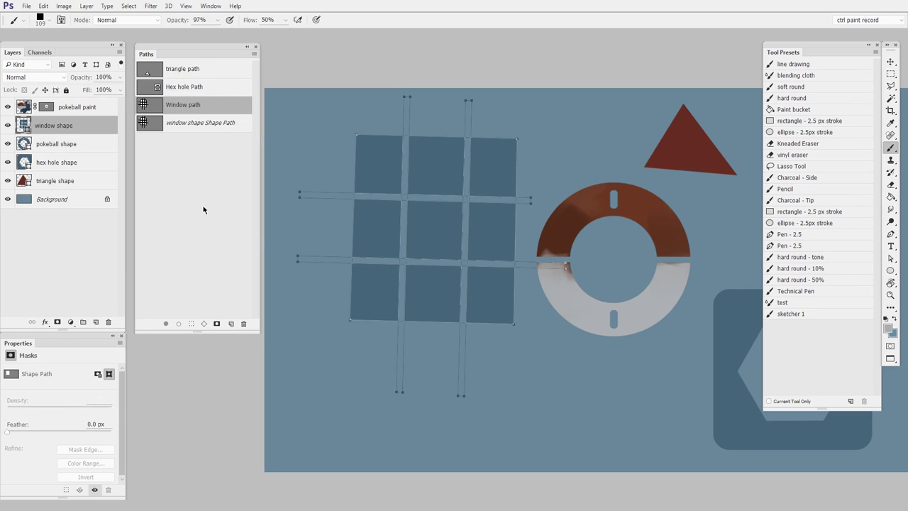
pyautogui.click(203, 207)
pyautogui.click(74, 254)
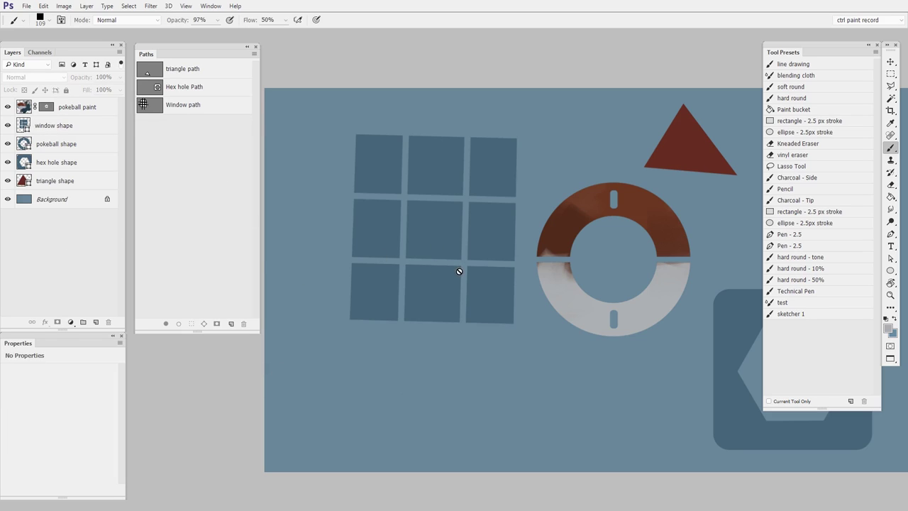
# Hide the window shape layer and add a new empty Layer 1 above it
pyautogui.click(7, 126)
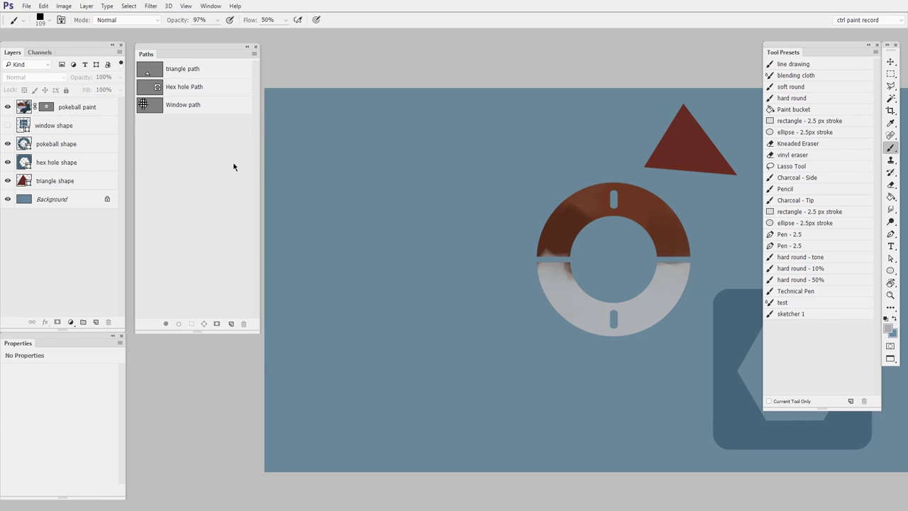
pyautogui.click(74, 126)
pyautogui.hotkey('ctrl', 'shift', 'alt', 'n')
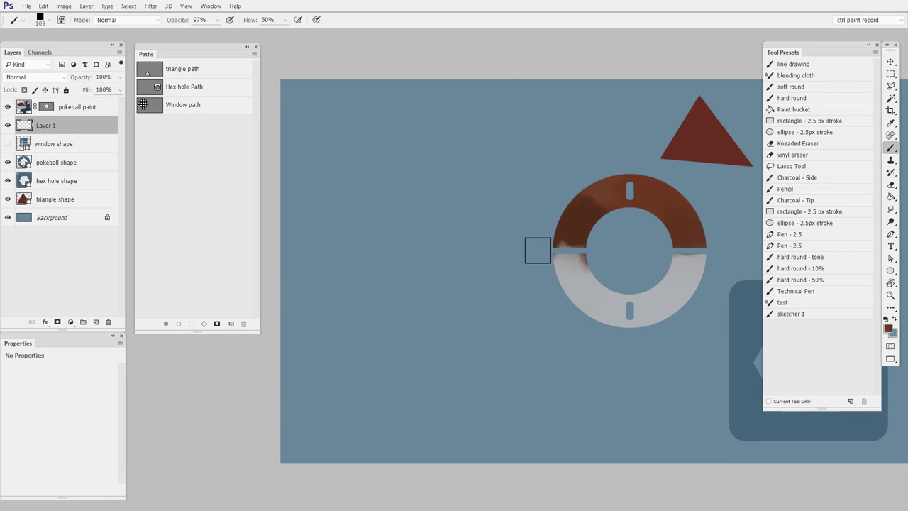
# Paint broad brown brush strokes across the canvas's left side, then make Window path active
pyautogui.moveTo(357, 263)
pyautogui.mouseDown()
pyautogui.moveTo(396, 193)
pyautogui.moveTo(439, 259)
pyautogui.moveTo(503, 221)
pyautogui.moveTo(466, 376)
pyautogui.moveTo(499, 138)
pyautogui.moveTo(368, 268)
pyautogui.moveTo(473, 354)
pyautogui.moveTo(539, 385)
pyautogui.moveTo(519, 351)
pyautogui.moveTo(571, 344)
pyautogui.mouseUp()
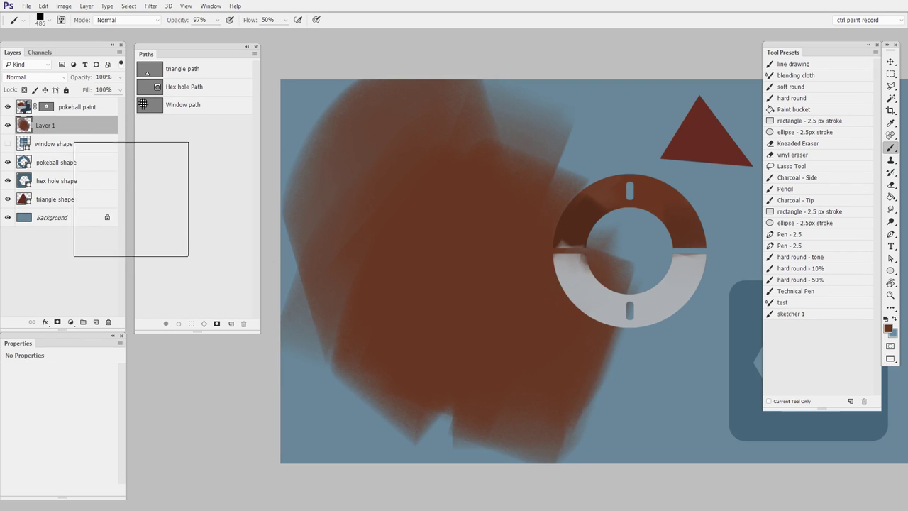
pyautogui.click(204, 105)
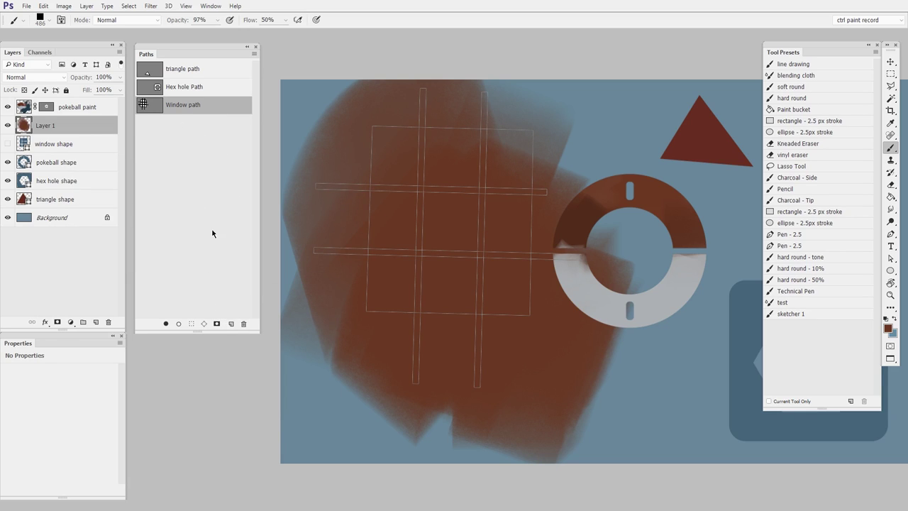
# Add a vector mask from Window path to Layer 1 using Layer > Vector Mask > Current Path
pyautogui.click(86, 6)
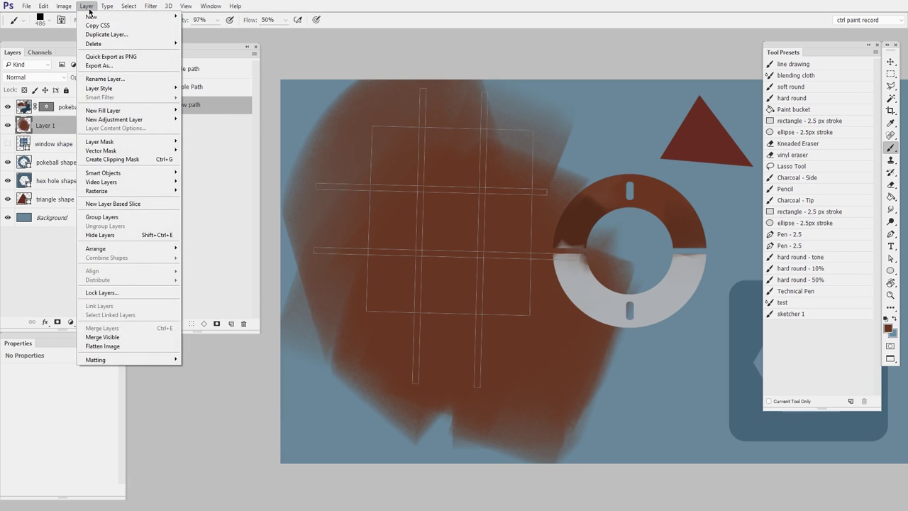
pyautogui.moveTo(159, 153)
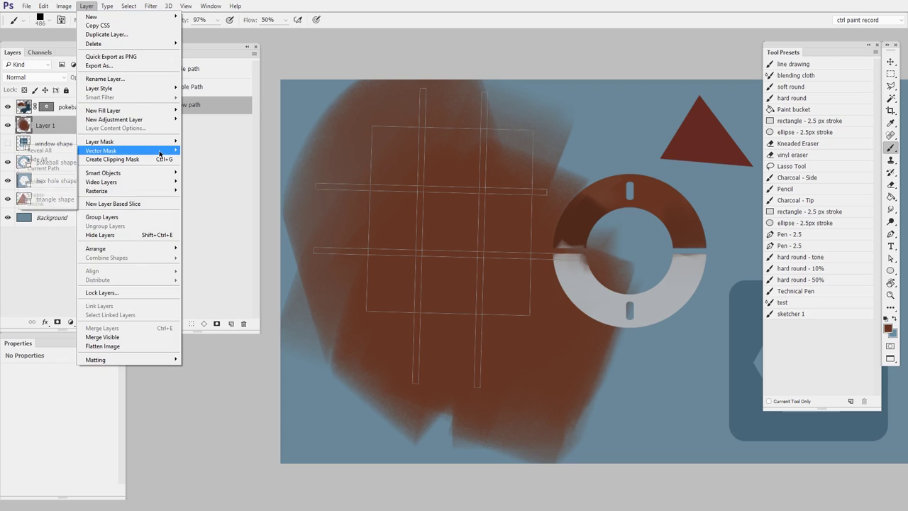
pyautogui.click(60, 172)
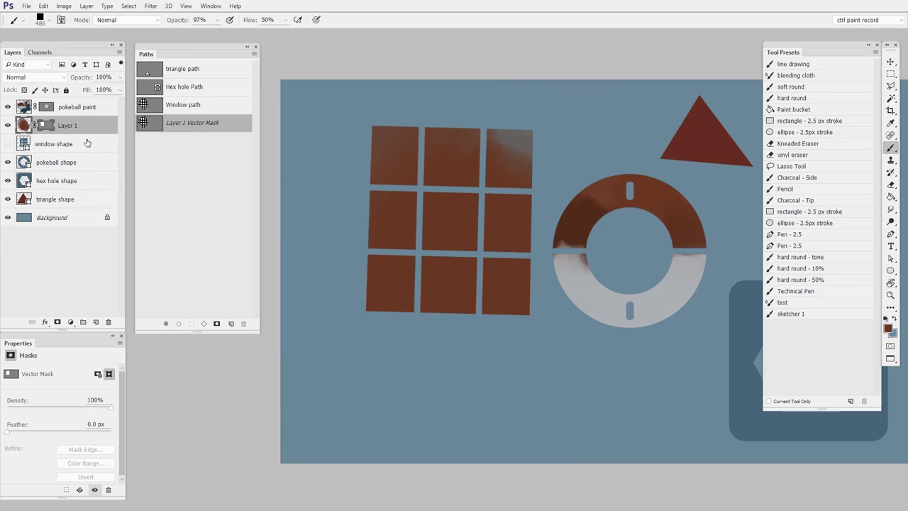
pyautogui.moveTo(549, 336); pyautogui.dragTo(565, 314)
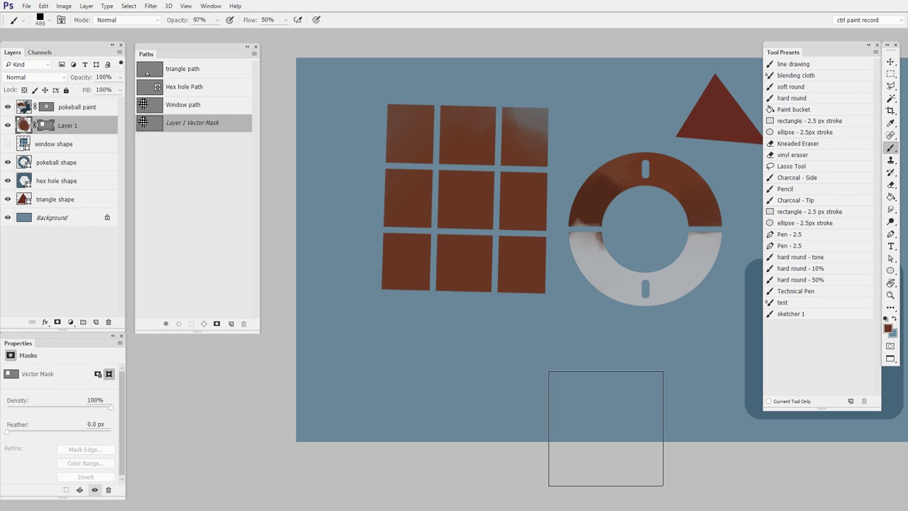
pyautogui.keyDown('alt'); pyautogui.click(513, 365); pyautogui.keyUp('alt')
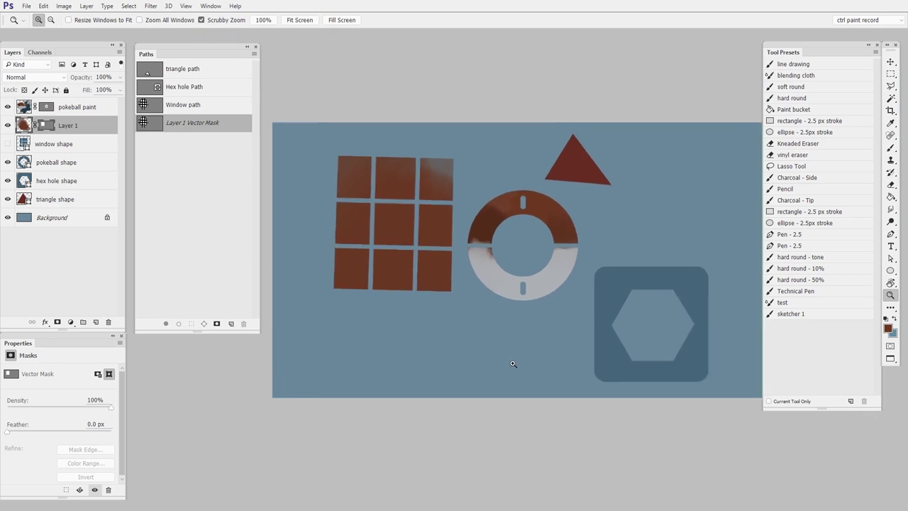